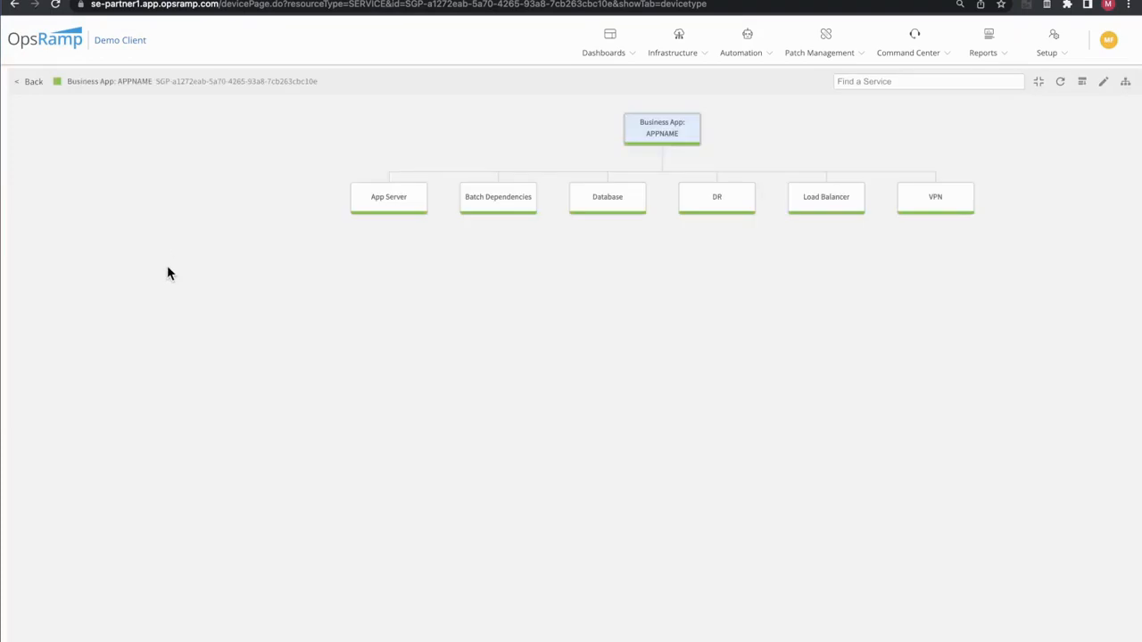
Enable editing on the APPNAME service map, inspect the App Server node's Application match rule, and close its settings without changes
{"action": "left_click_drag", "start_coordinate": [361, 297], "coordinate": [277, 386]}
{"action": "scroll", "coordinate": [323, 385], "scroll_direction": "up", "scroll_amount": 5}
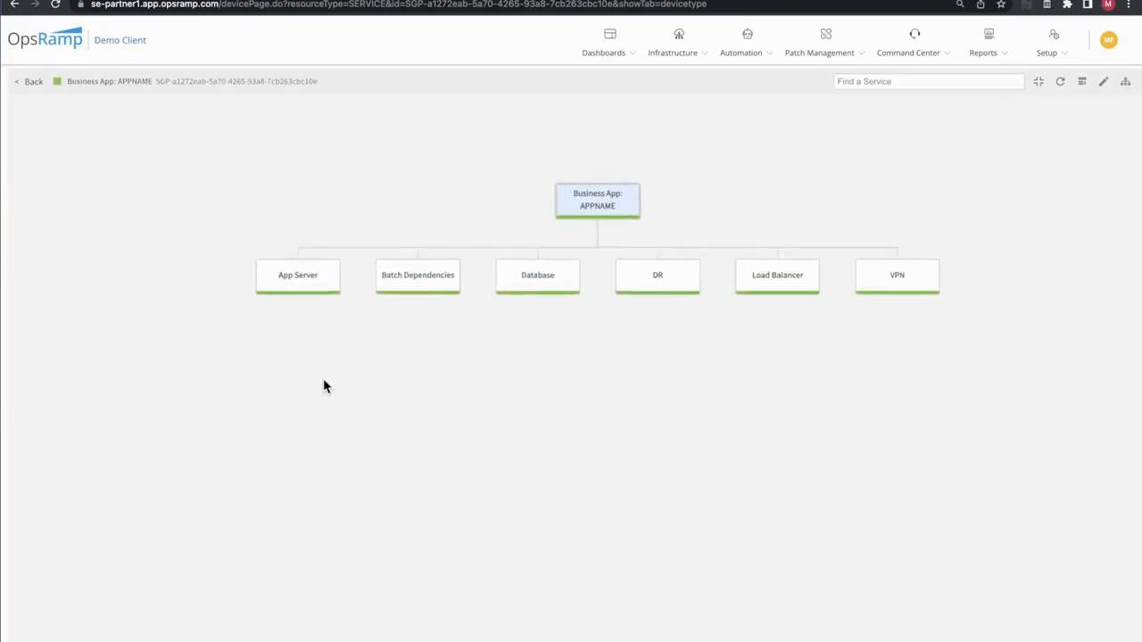
{"action": "scroll", "coordinate": [326, 385], "scroll_direction": "down", "scroll_amount": 3}
{"action": "scroll", "coordinate": [331, 379], "scroll_direction": "down", "scroll_amount": 1}
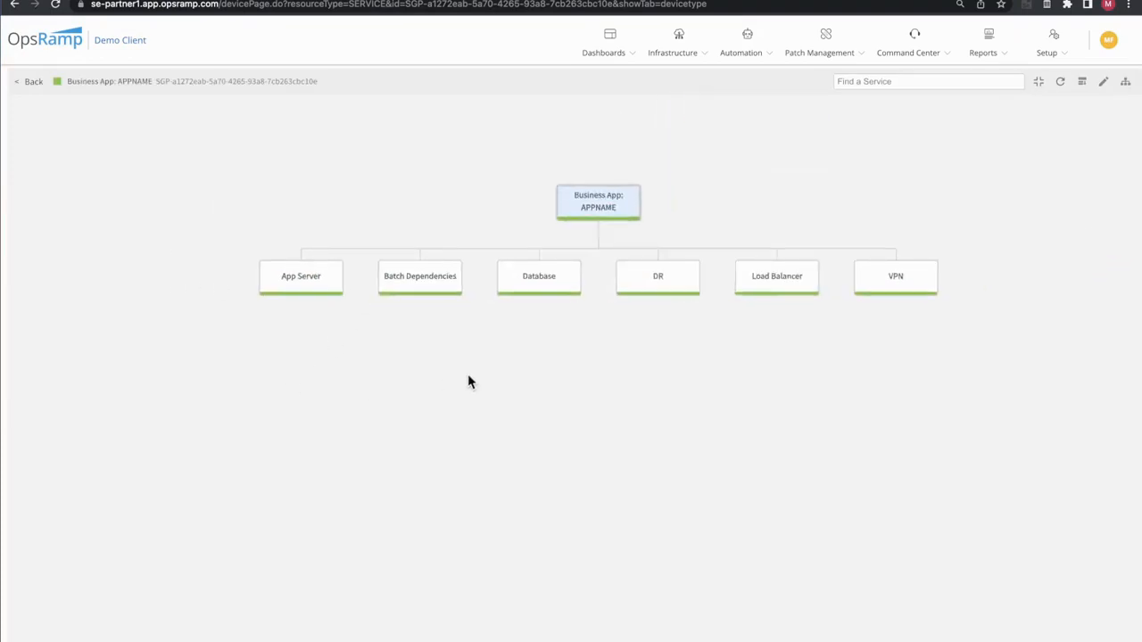
{"action": "left_click_drag", "start_coordinate": [467, 380], "coordinate": [413, 365]}
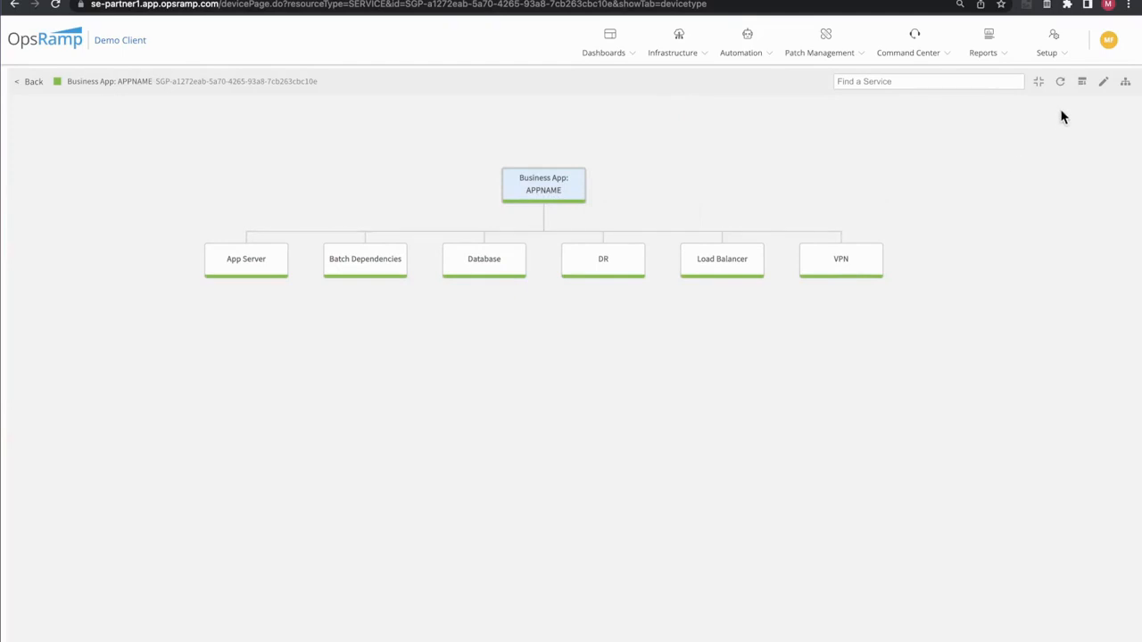
{"action": "left_click", "coordinate": [1105, 83]}
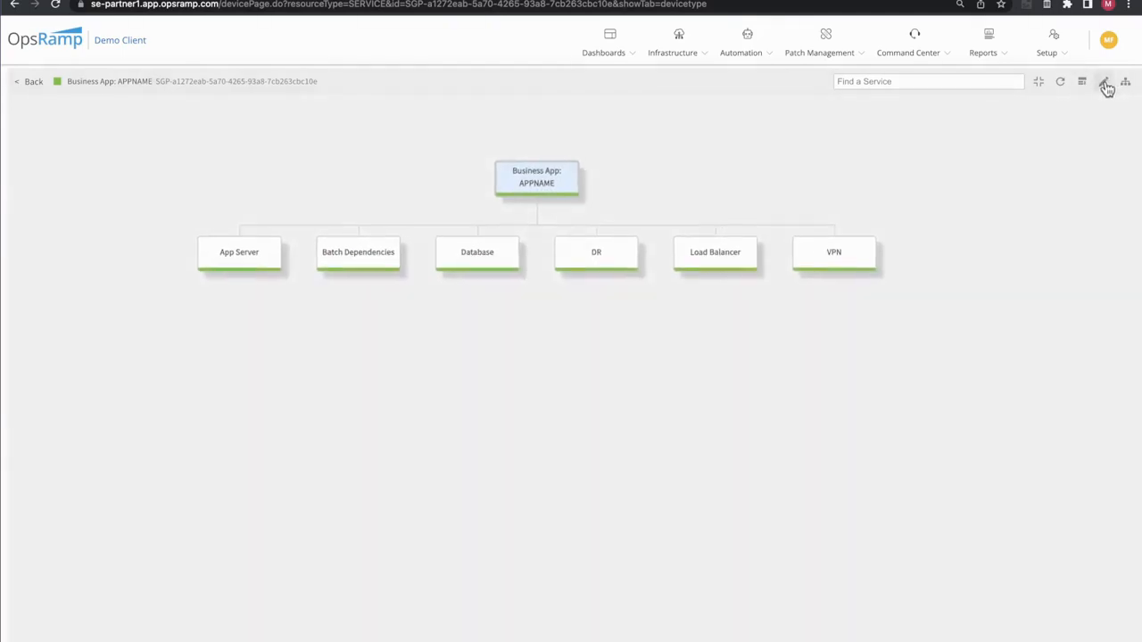
{"action": "mouse_move", "coordinate": [270, 256]}
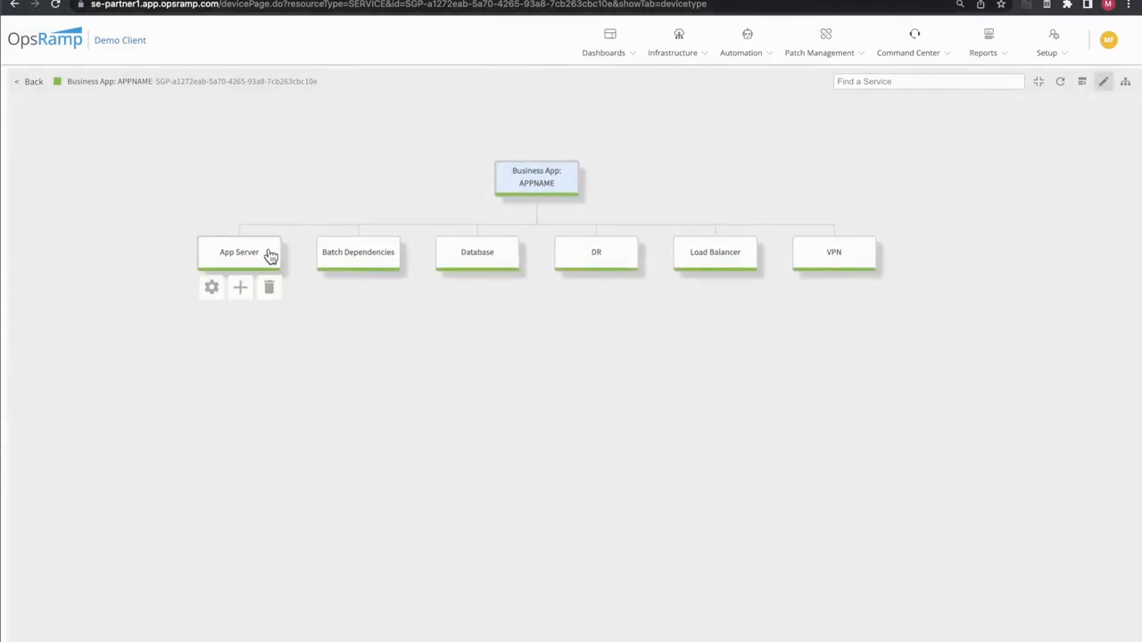
{"action": "left_click", "coordinate": [211, 291]}
{"action": "left_click", "coordinate": [211, 292]}
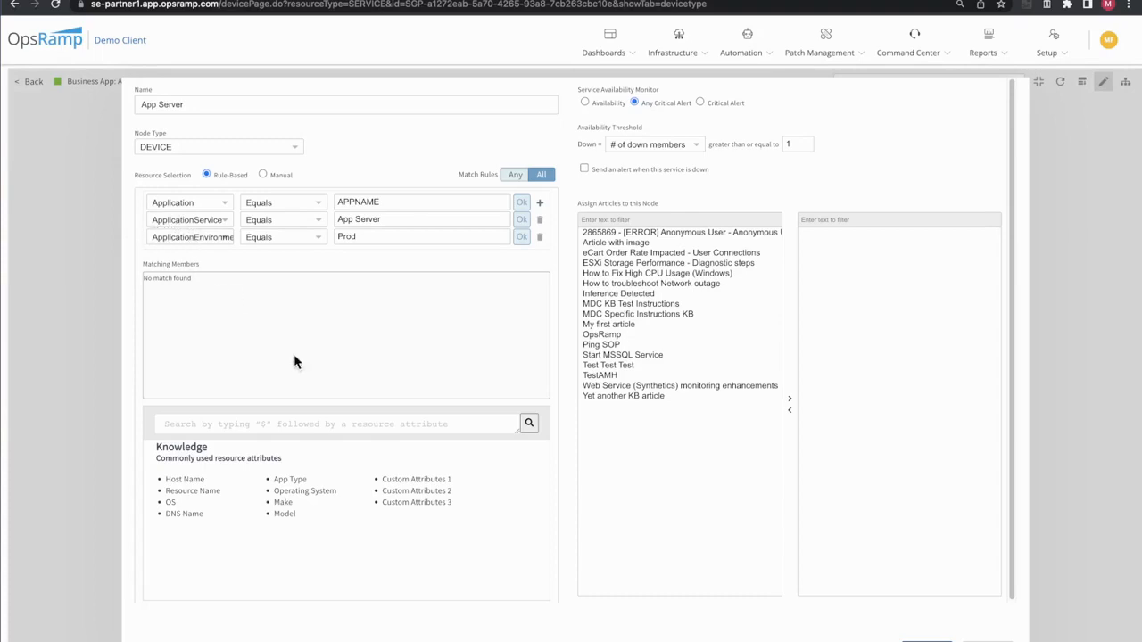
{"action": "double_click", "coordinate": [351, 201]}
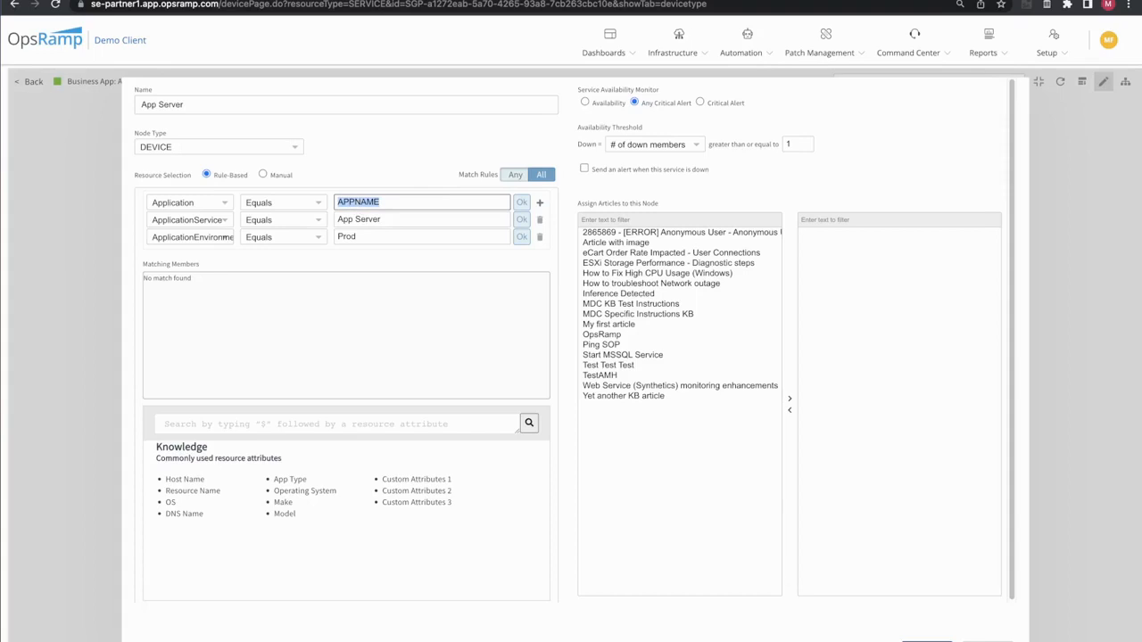
{"action": "left_click", "coordinate": [987, 641]}
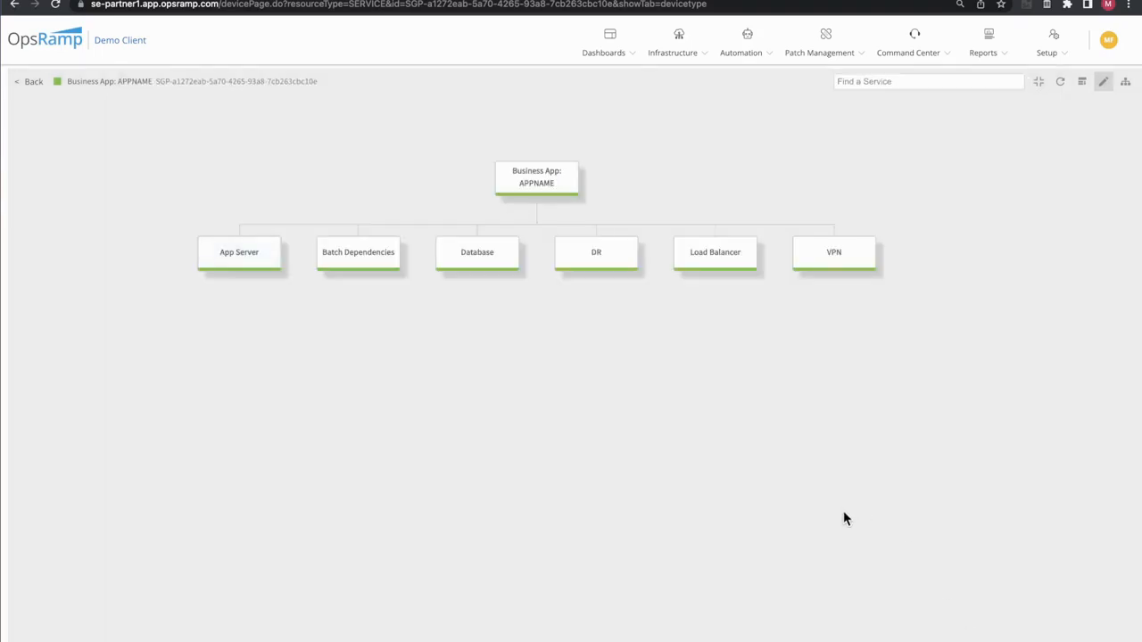
{"action": "mouse_move", "coordinate": [809, 224]}
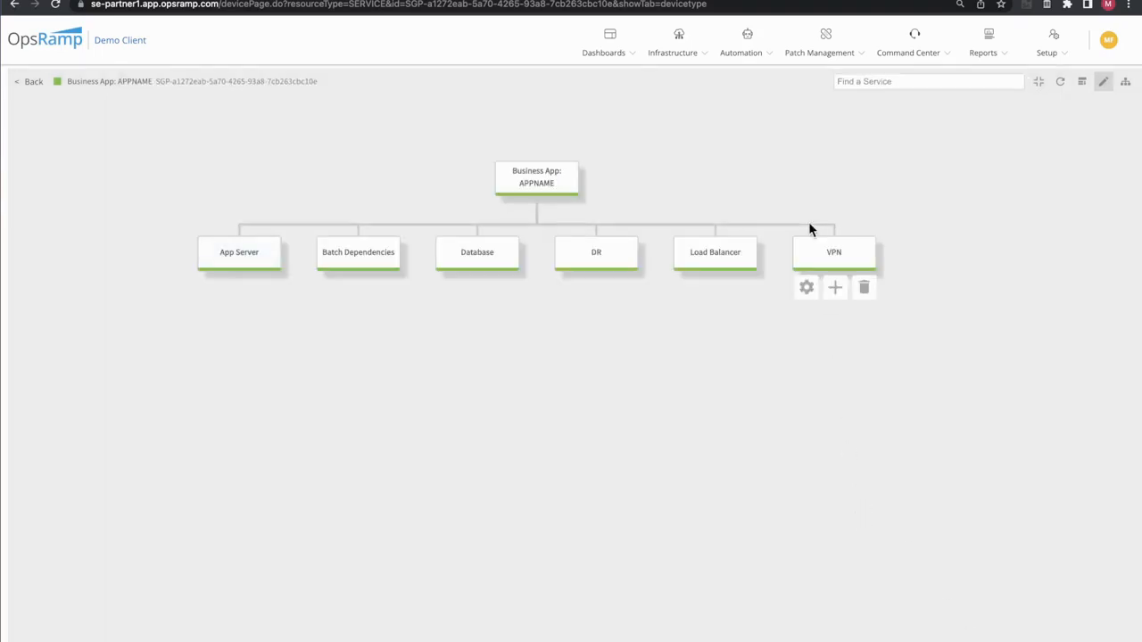
{"action": "mouse_move", "coordinate": [515, 187]}
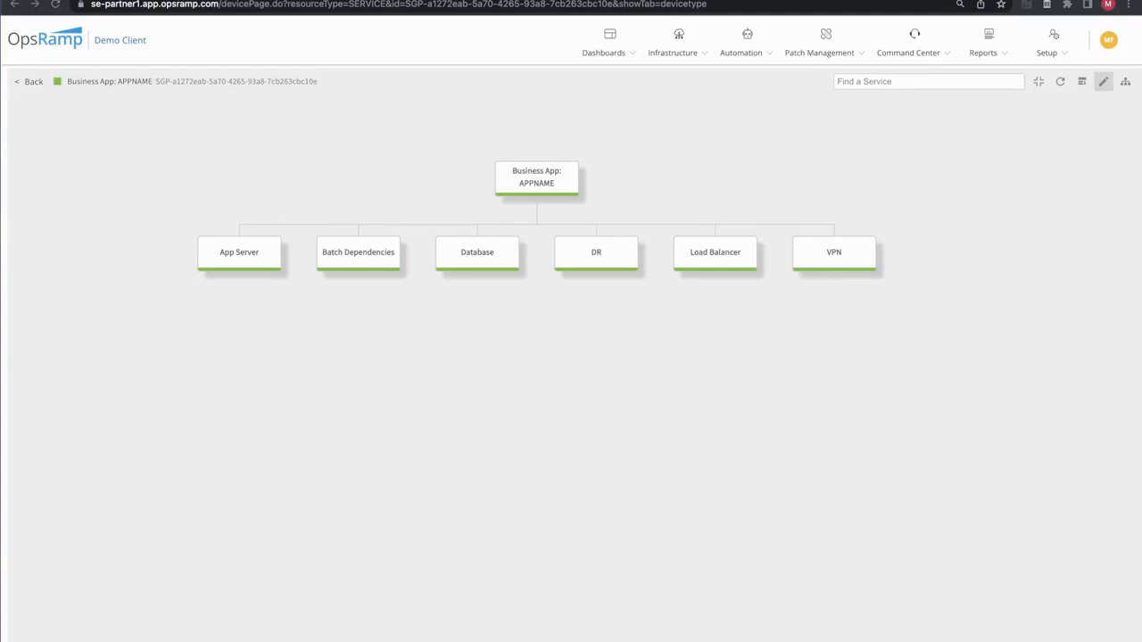
Switch to the terminal, enter opcli cloneservicemaps --env se-partner1-demo --name "APPNAME" --replace APPNAME "ERP System", and widen the window to fit the command
{"action": "left_click_drag", "start_coordinate": [0, 384], "coordinate": [393, 287]}
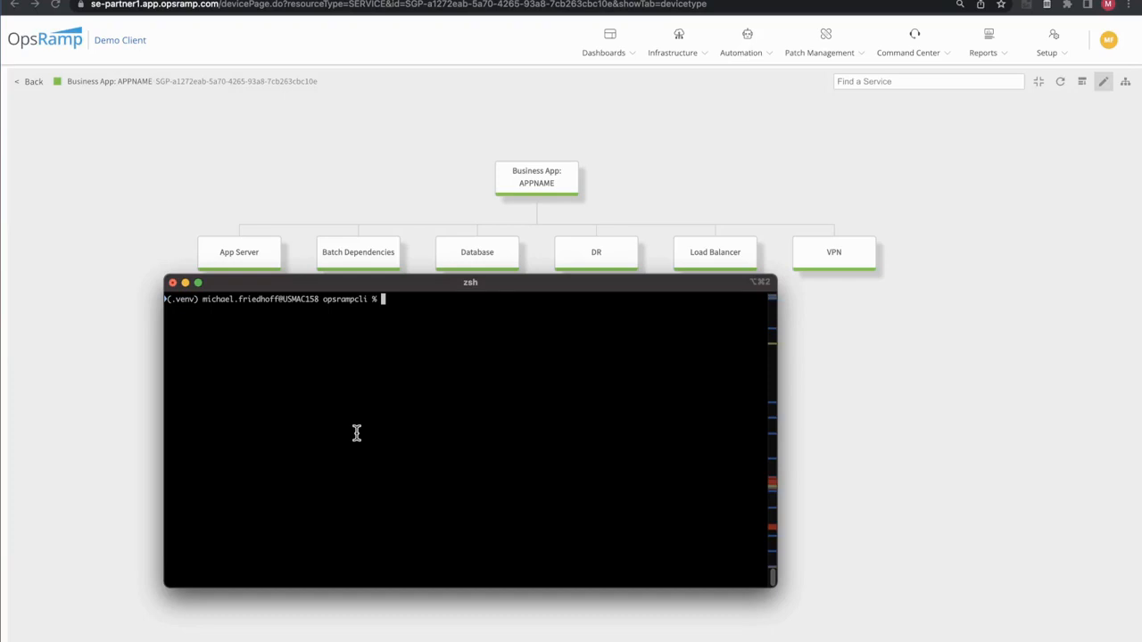
{"action": "type", "text": "opcli cloneservicemaps --env se-partner1-demo --name \"APPNAME\"  --replace APPNAME \"ERP System\""}
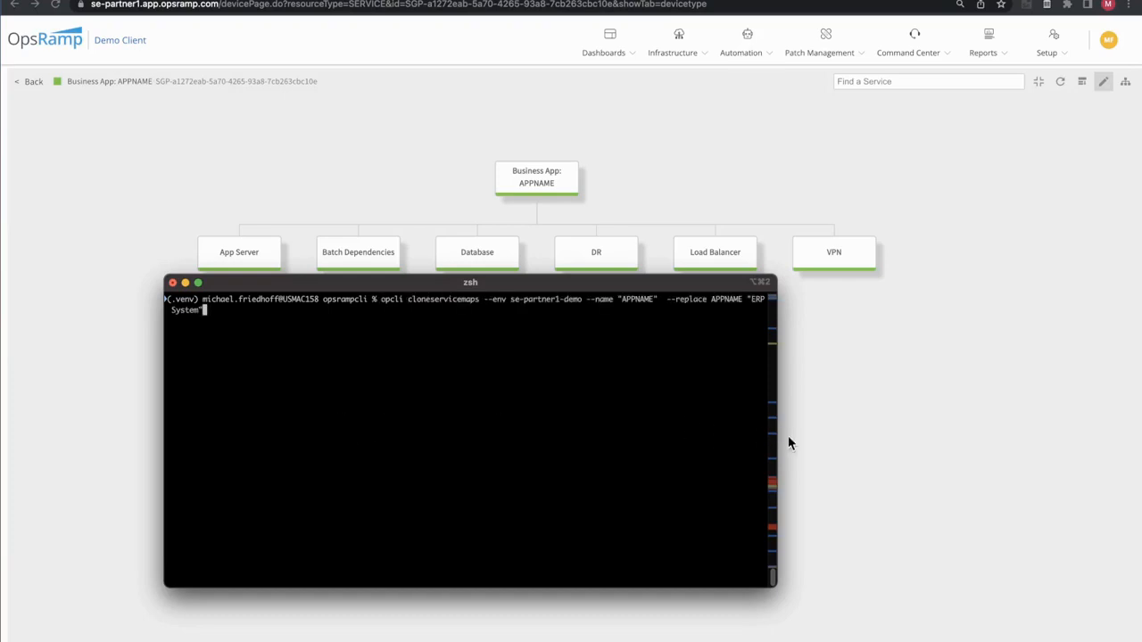
{"action": "left_click_drag", "start_coordinate": [777, 434], "coordinate": [997, 420]}
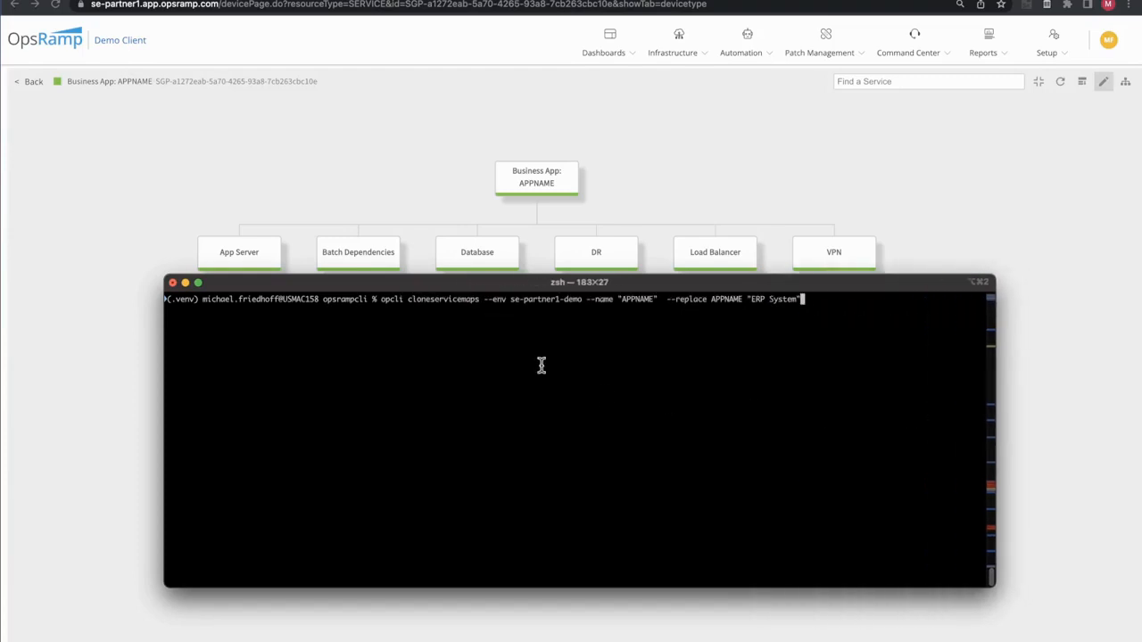
Examine the parts of the clone command: the cloneservicemaps operation and its environment, name and replace arguments
{"action": "double_click", "coordinate": [386, 300]}
{"action": "triple_click", "coordinate": [456, 306]}
{"action": "double_click", "coordinate": [456, 300]}
{"action": "left_click_drag", "start_coordinate": [484, 301], "coordinate": [583, 301]}
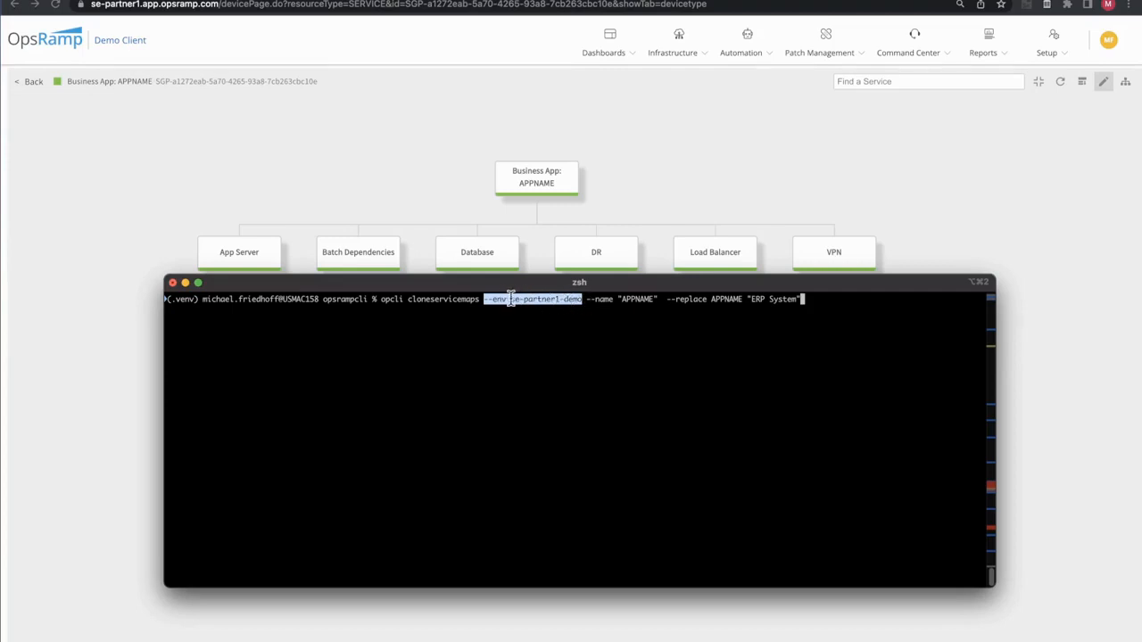
{"action": "left_click", "coordinate": [584, 323]}
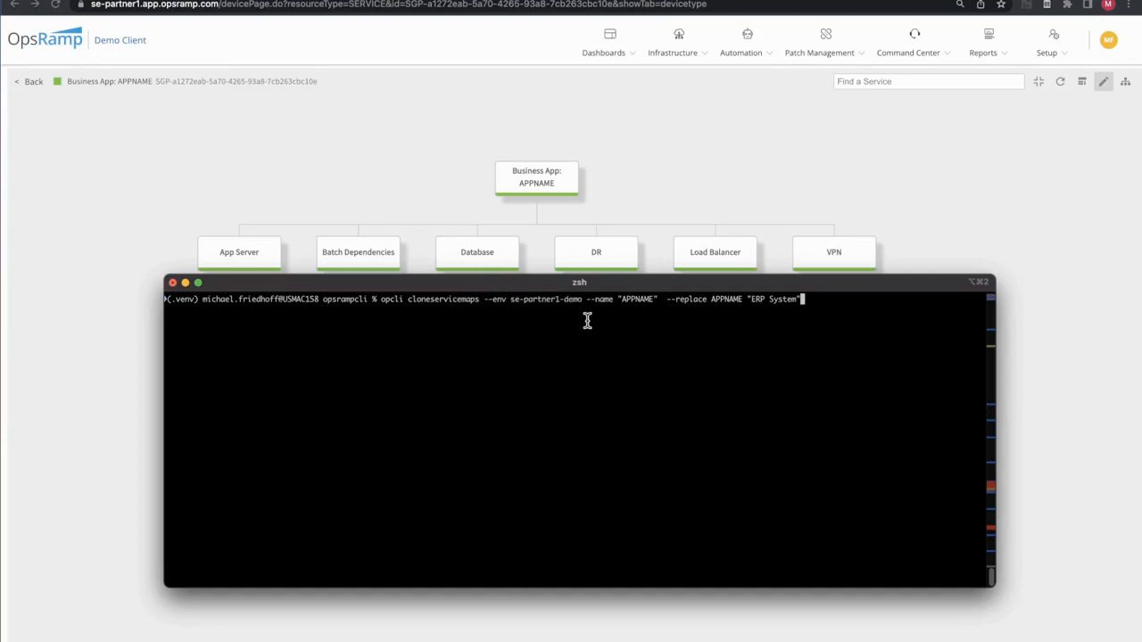
{"action": "left_click_drag", "start_coordinate": [586, 299], "coordinate": [660, 298]}
{"action": "left_click", "coordinate": [685, 333]}
{"action": "left_click_drag", "start_coordinate": [667, 300], "coordinate": [803, 298]}
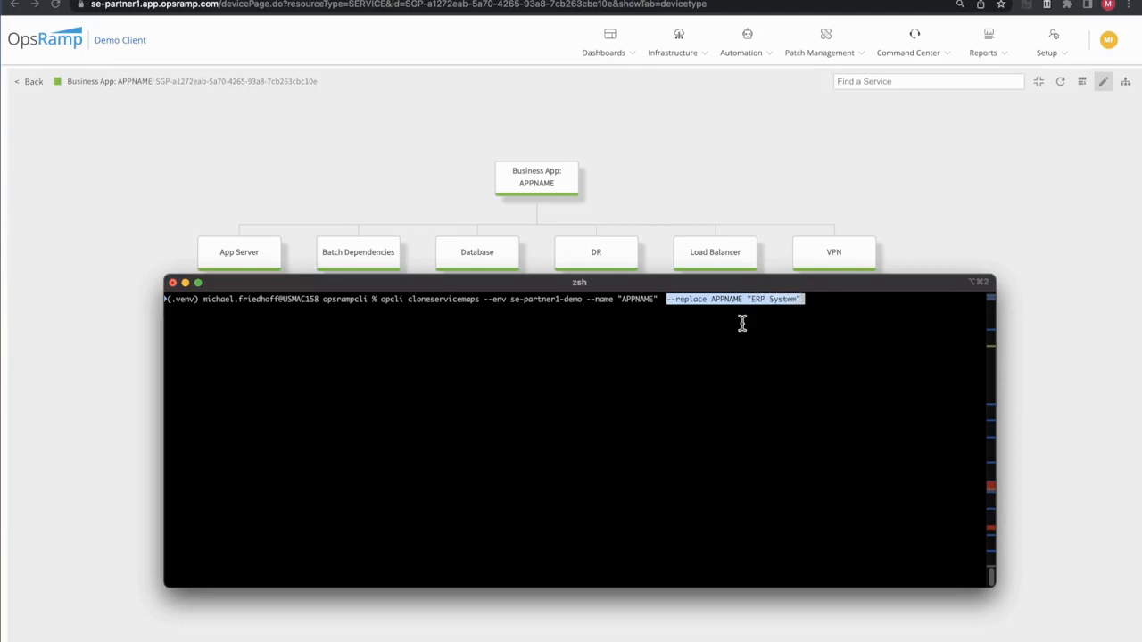
{"action": "left_click", "coordinate": [844, 301]}
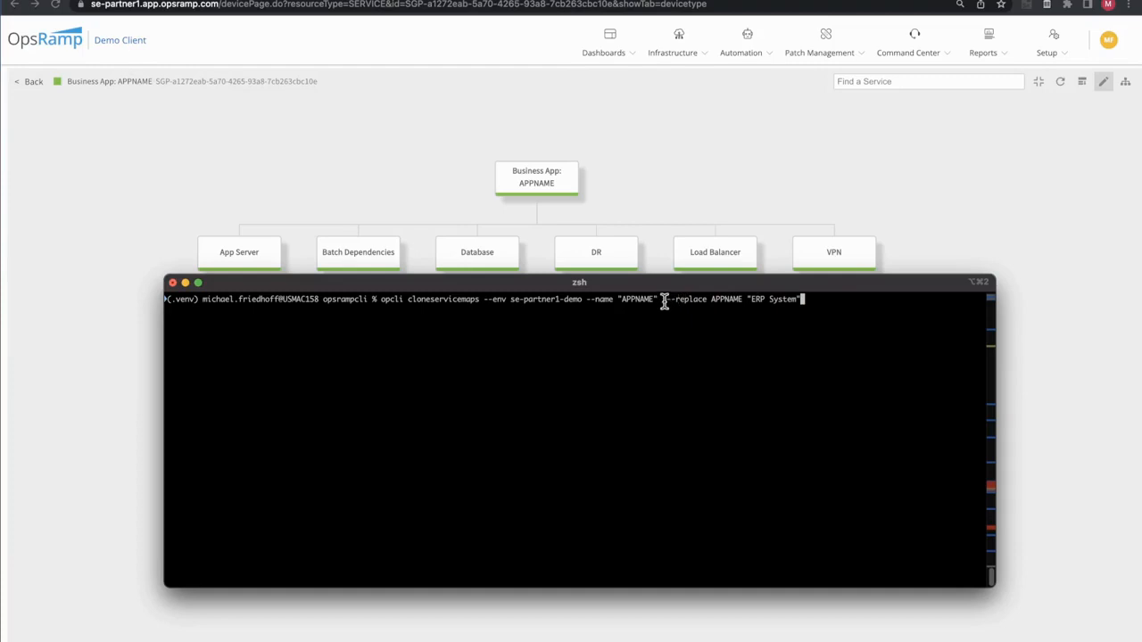
{"action": "left_click_drag", "start_coordinate": [667, 301], "coordinate": [706, 301]}
{"action": "left_click_drag", "start_coordinate": [705, 301], "coordinate": [663, 301]}
Run the entered clone command and move the terminal window out of the way of the service map
{"action": "left_click", "coordinate": [836, 302]}
{"action": "key", "text": "Return"}
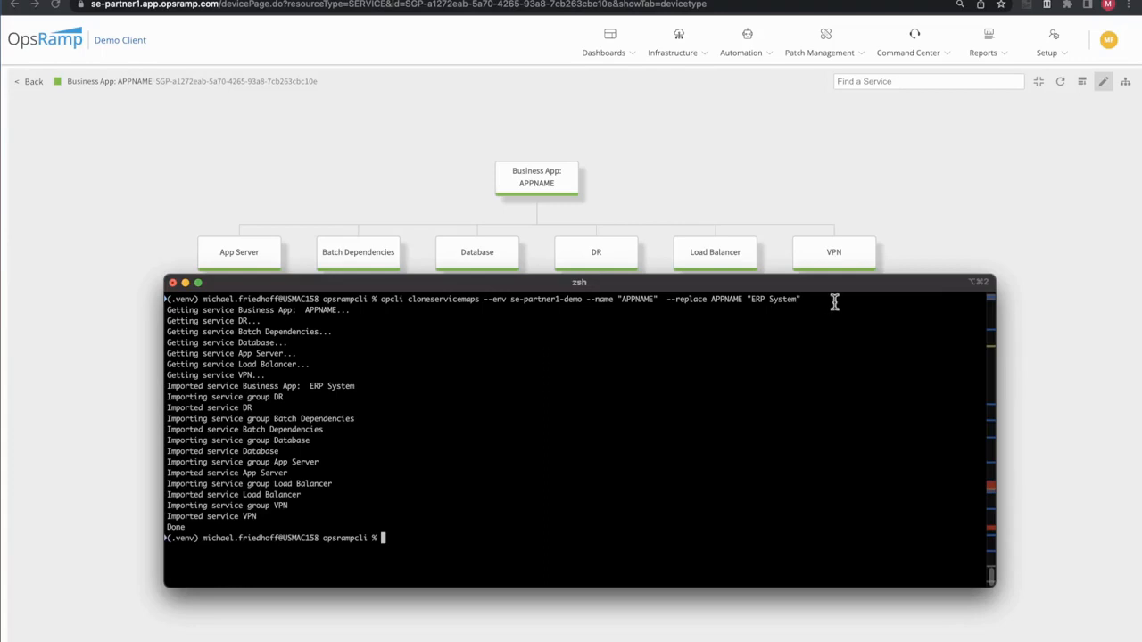
{"action": "left_click_drag", "start_coordinate": [852, 285], "coordinate": [0, 143]}
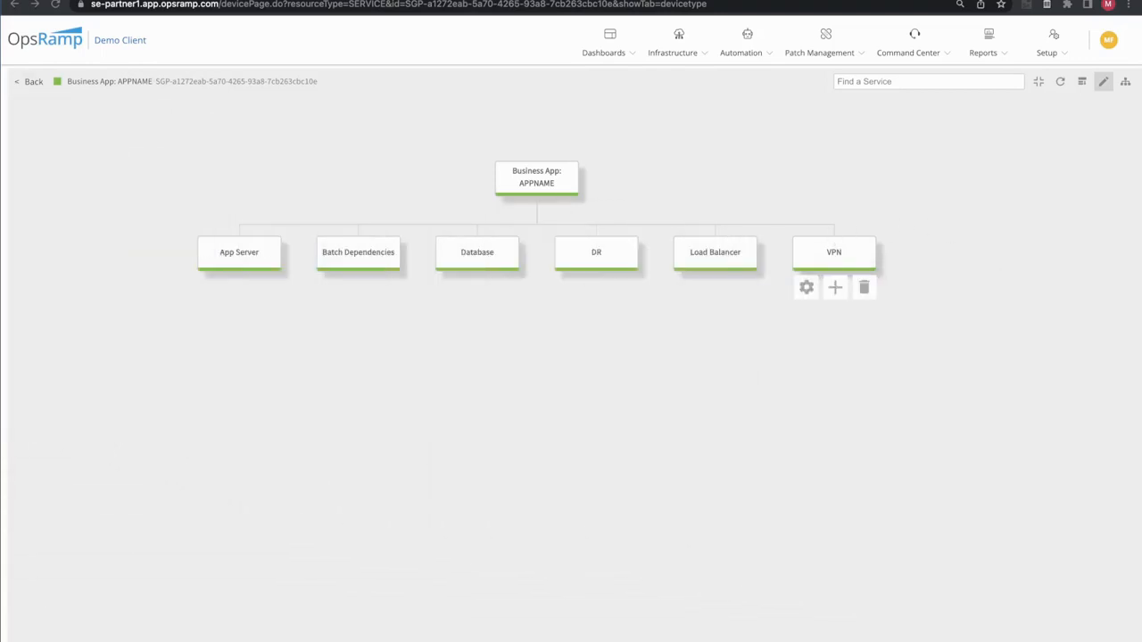
Return to the service maps list, search it for ":", and open the Business App: ERP System map
{"action": "left_click", "coordinate": [19, 83]}
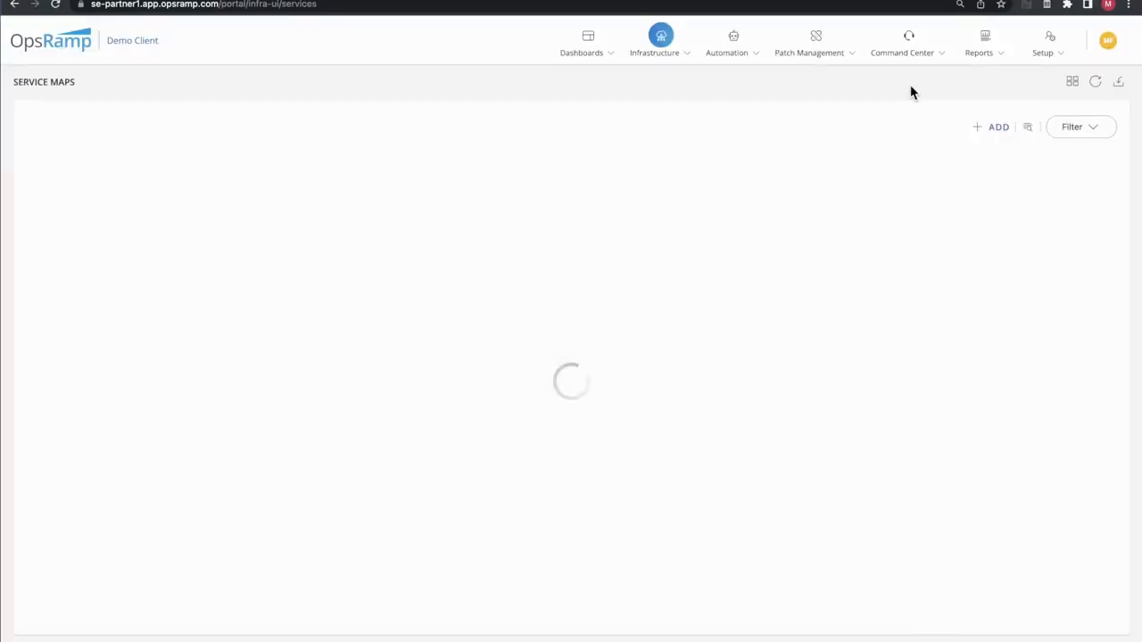
{"action": "left_click", "coordinate": [1030, 129]}
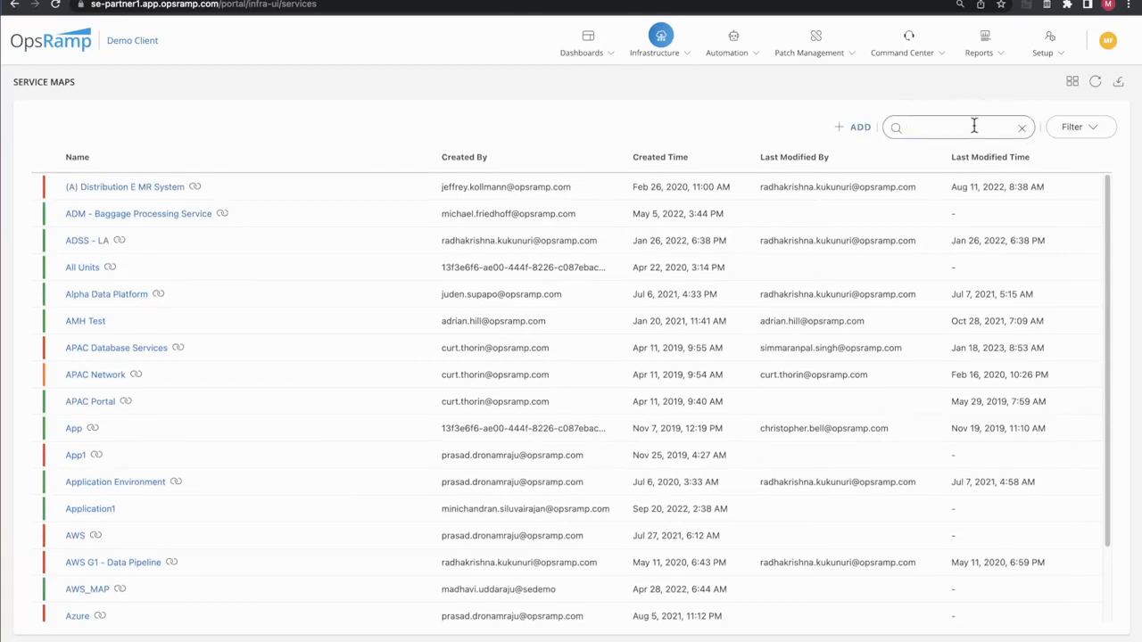
{"action": "type", "text": ":"}
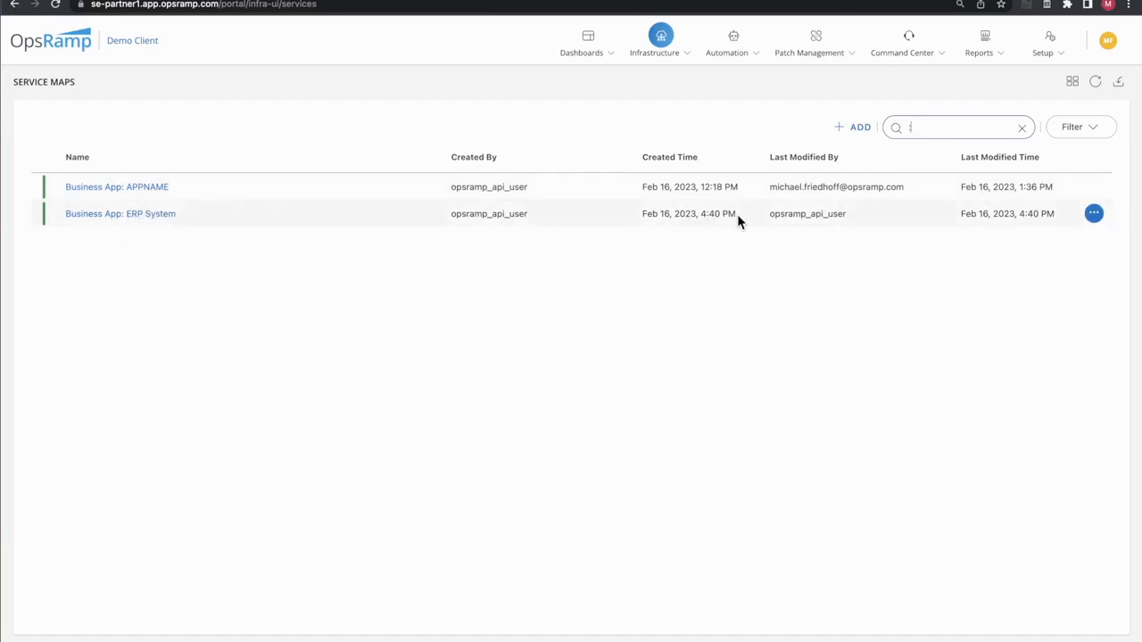
{"action": "left_click", "coordinate": [119, 215]}
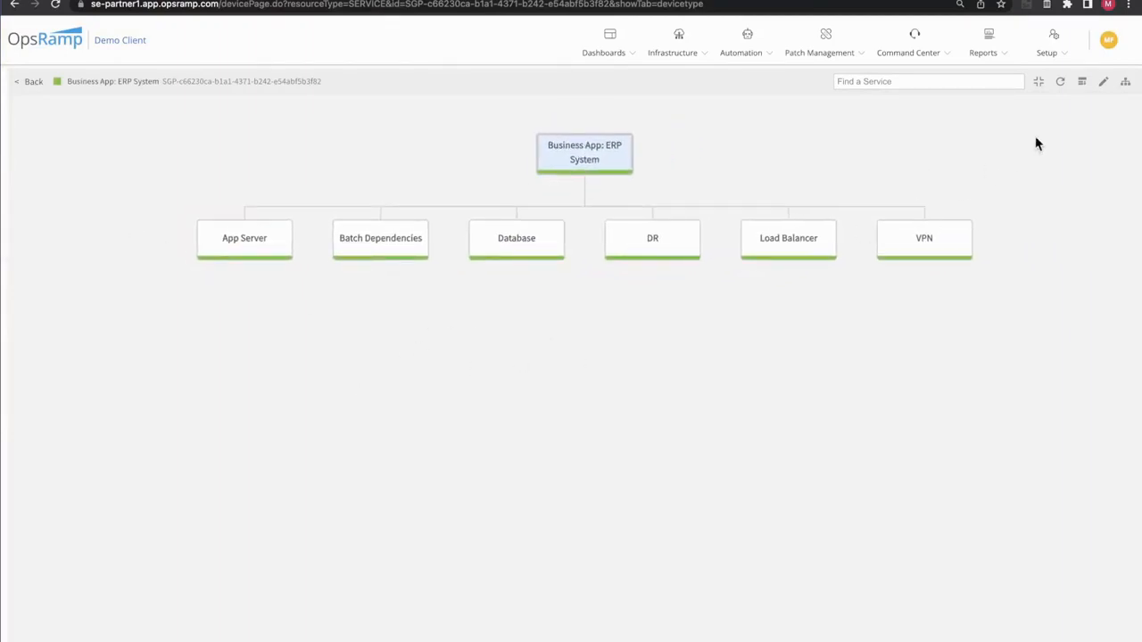
In edit mode, inspect the App Server node's Application match rule and matching members, close its settings unchanged, and leave edit mode
{"action": "left_click", "coordinate": [1105, 83]}
{"action": "mouse_move", "coordinate": [237, 263]}
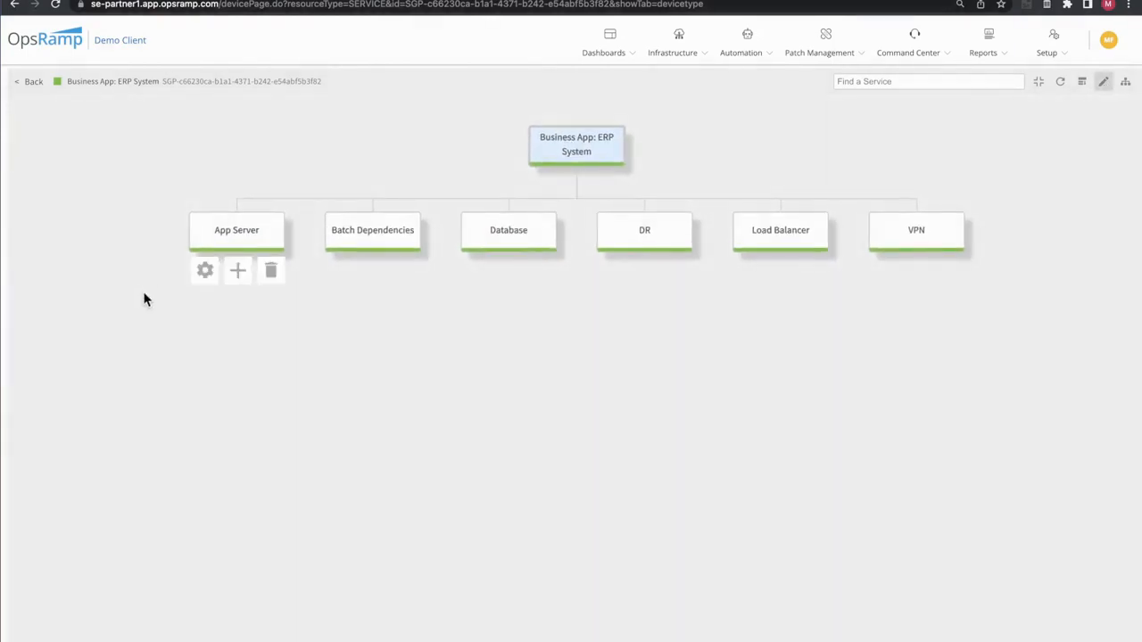
{"action": "left_click", "coordinate": [205, 272]}
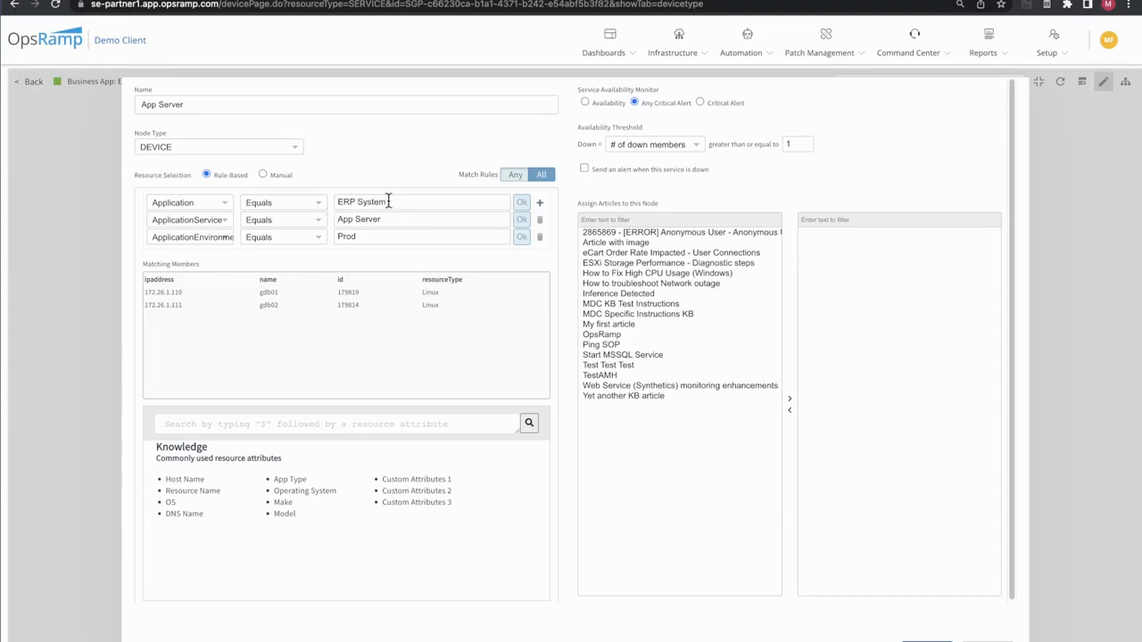
{"action": "left_click_drag", "start_coordinate": [389, 202], "coordinate": [334, 201]}
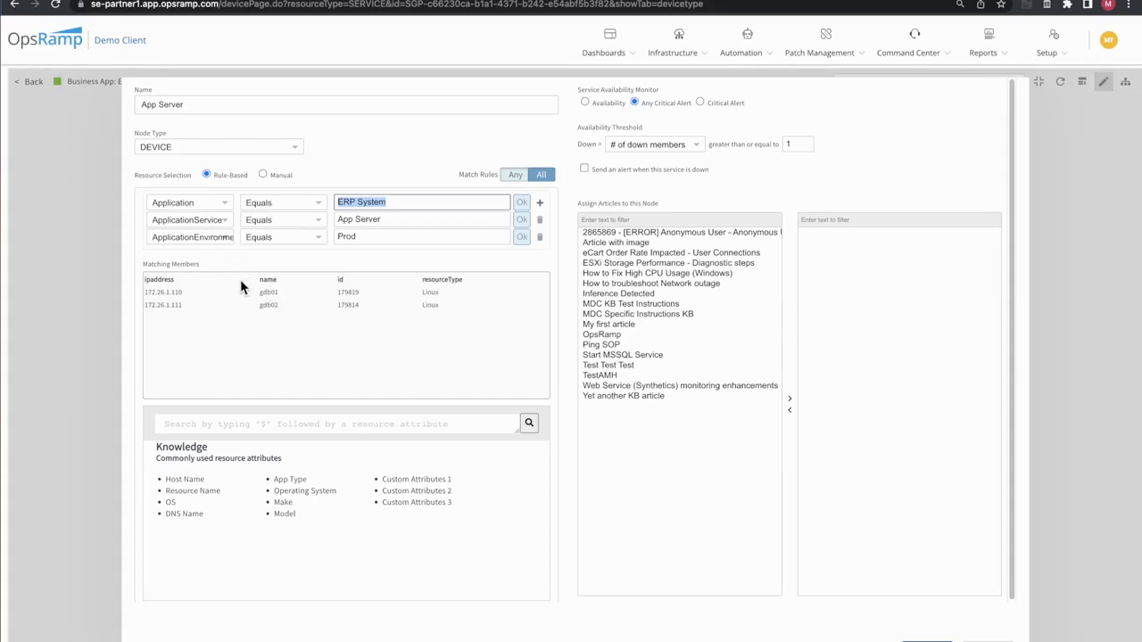
{"action": "left_click", "coordinate": [986, 641]}
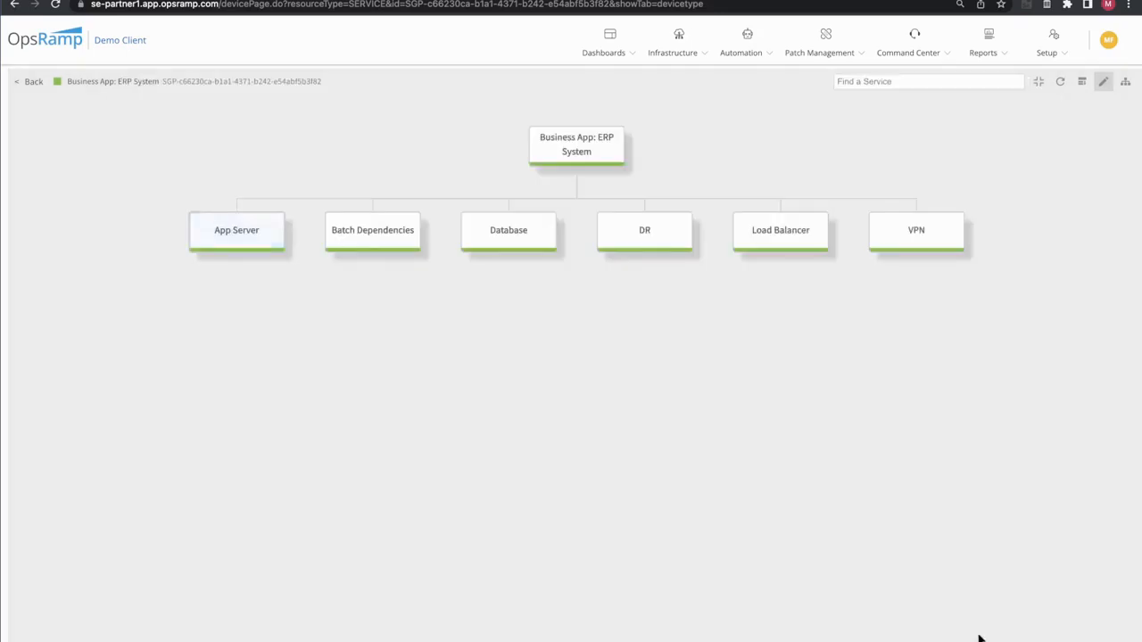
{"action": "mouse_move", "coordinate": [216, 252]}
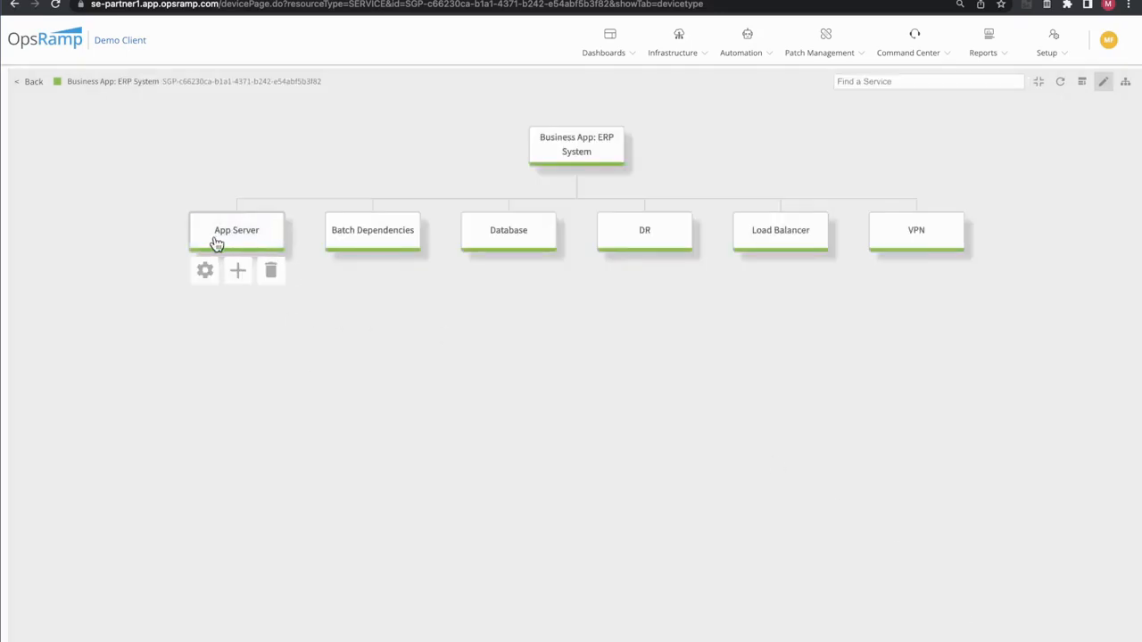
{"action": "left_click", "coordinate": [1103, 84]}
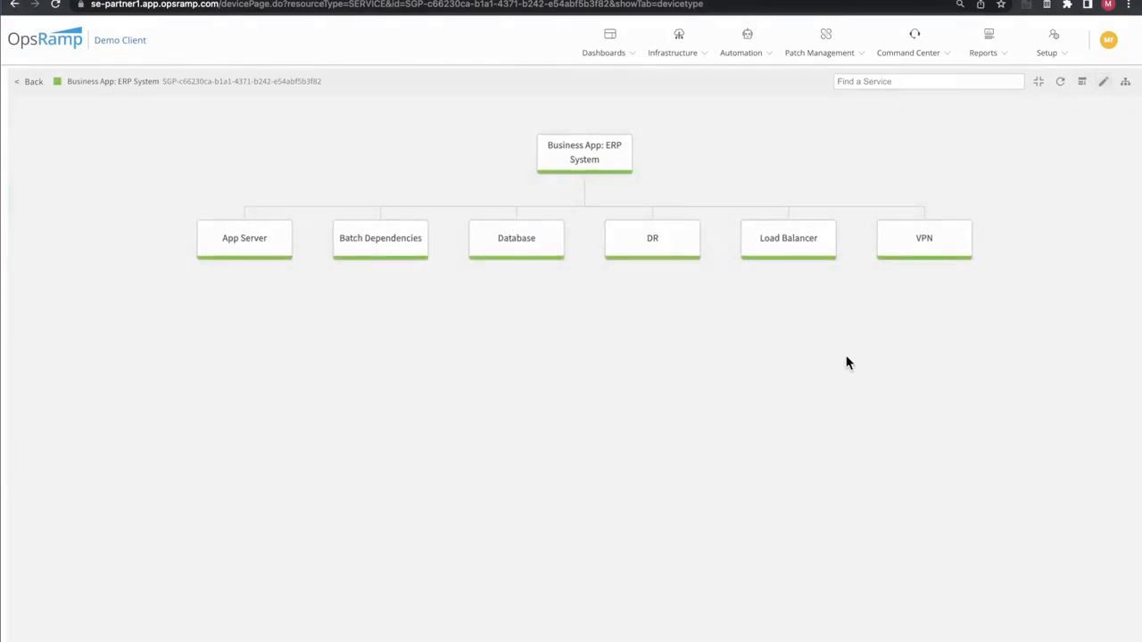
Show the resources that belong to the App Server node of the ERP System map
{"action": "left_click_drag", "start_coordinate": [847, 362], "coordinate": [815, 392]}
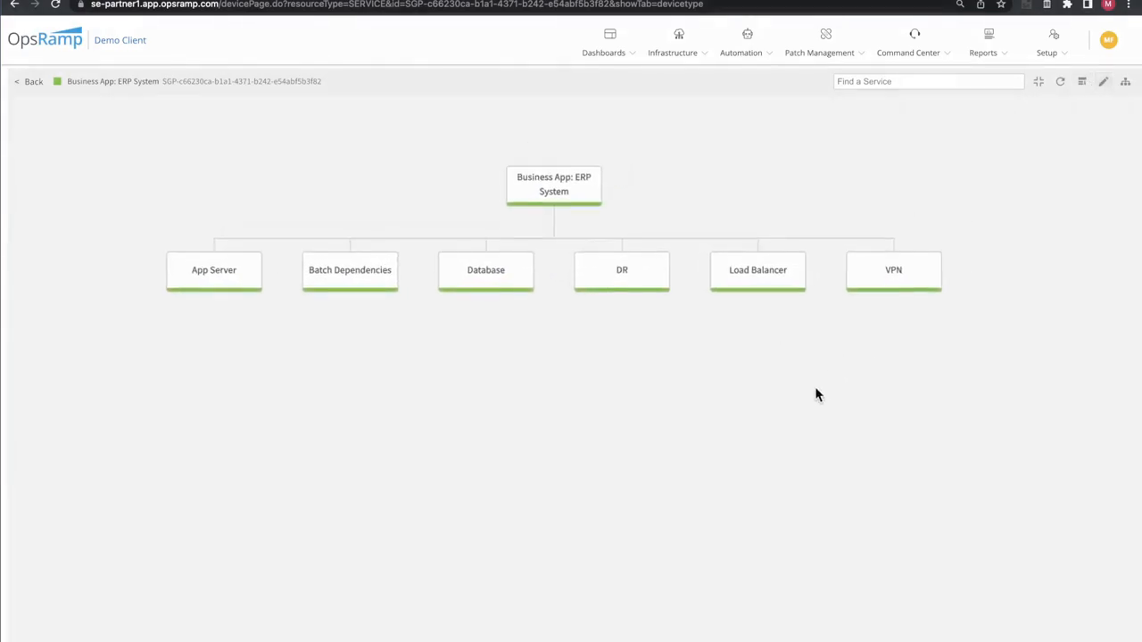
{"action": "left_click", "coordinate": [209, 286]}
{"action": "left_click", "coordinate": [1082, 106]}
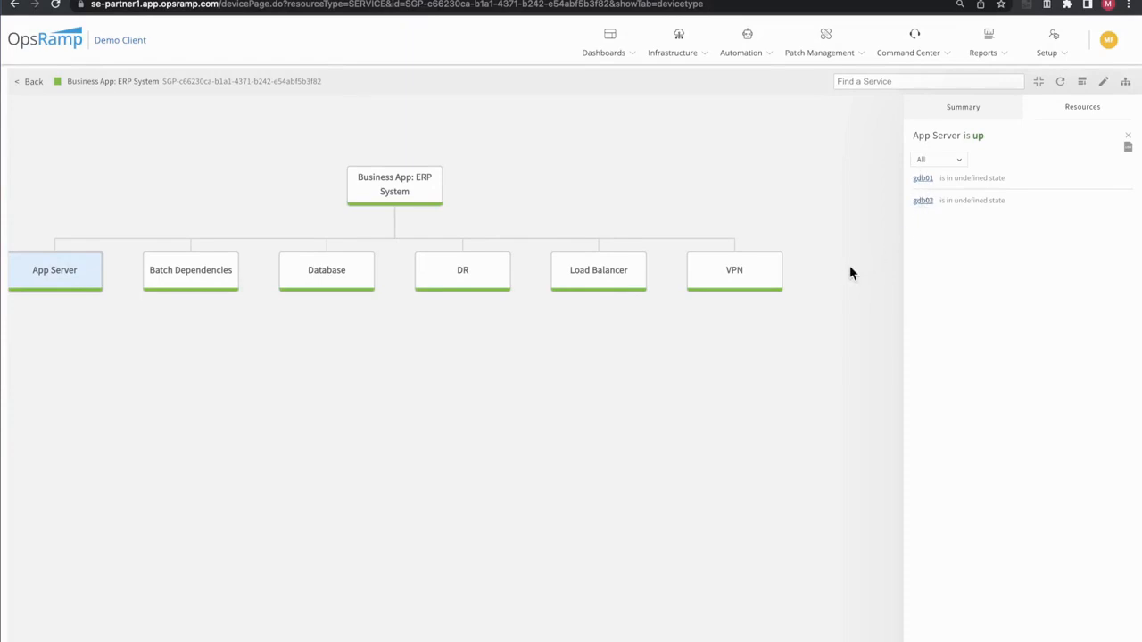
{"action": "left_click_drag", "start_coordinate": [199, 390], "coordinate": [261, 399]}
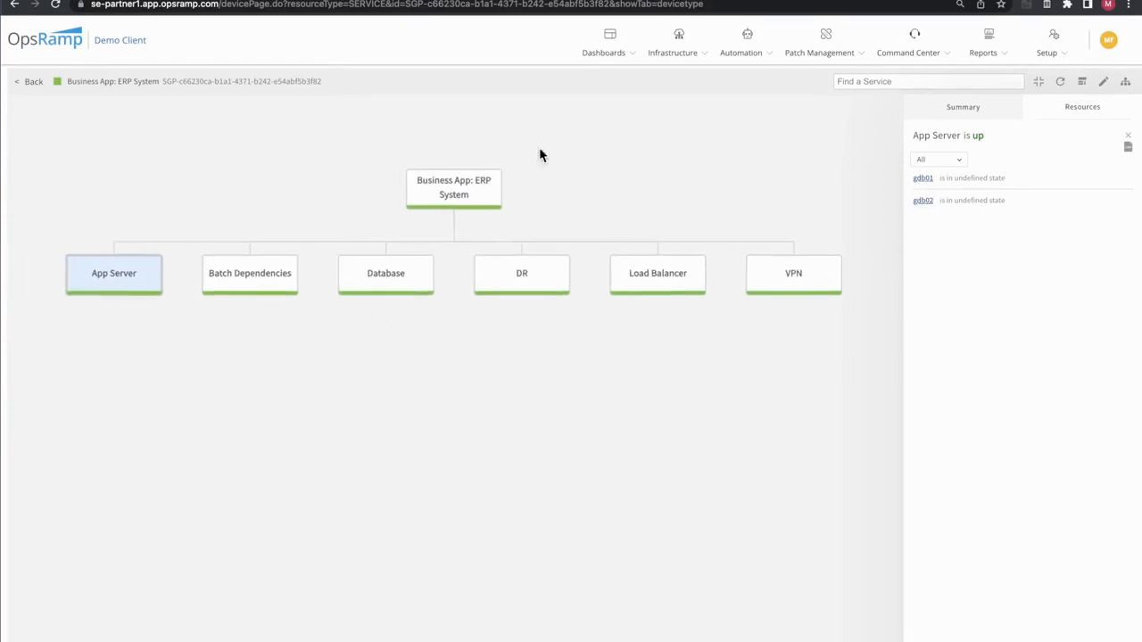